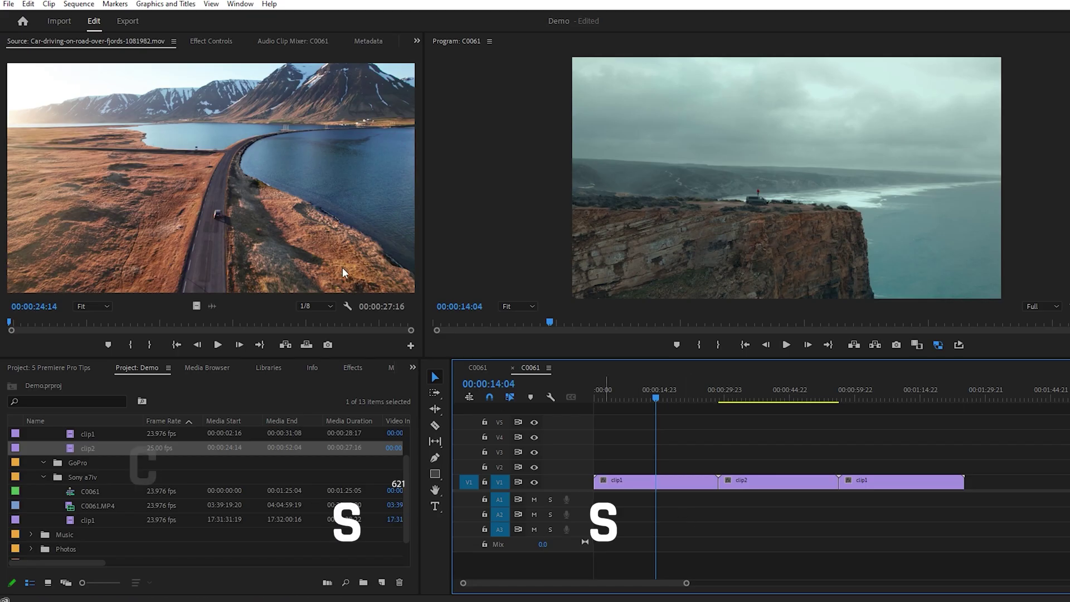
Open the keyboard shortcut map, then cut clip1's opening and close the gap at the sequence start
left_click(28, 4)
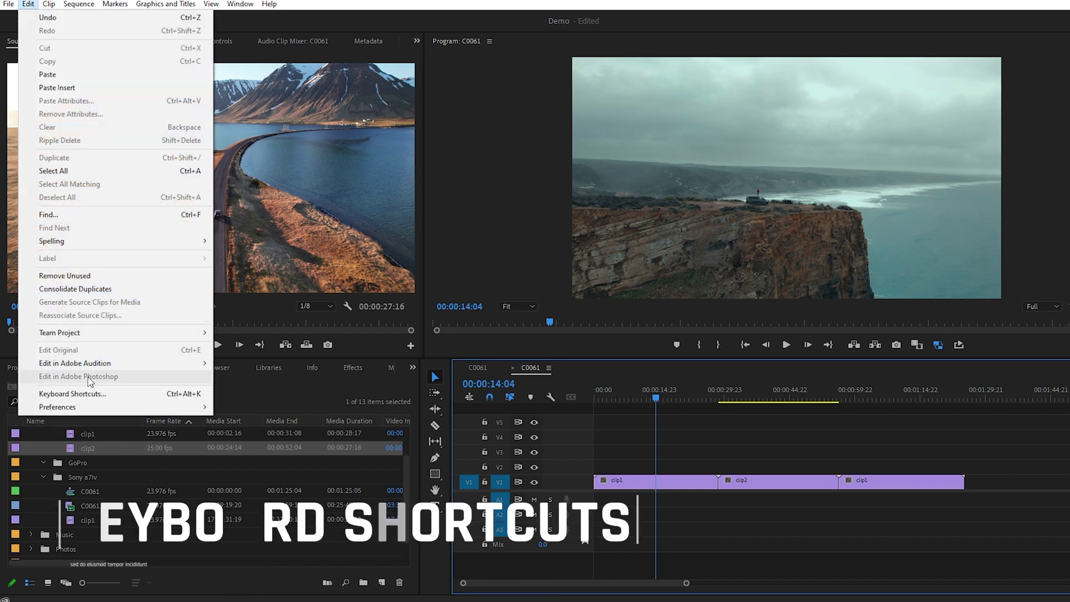
left_click(89, 393)
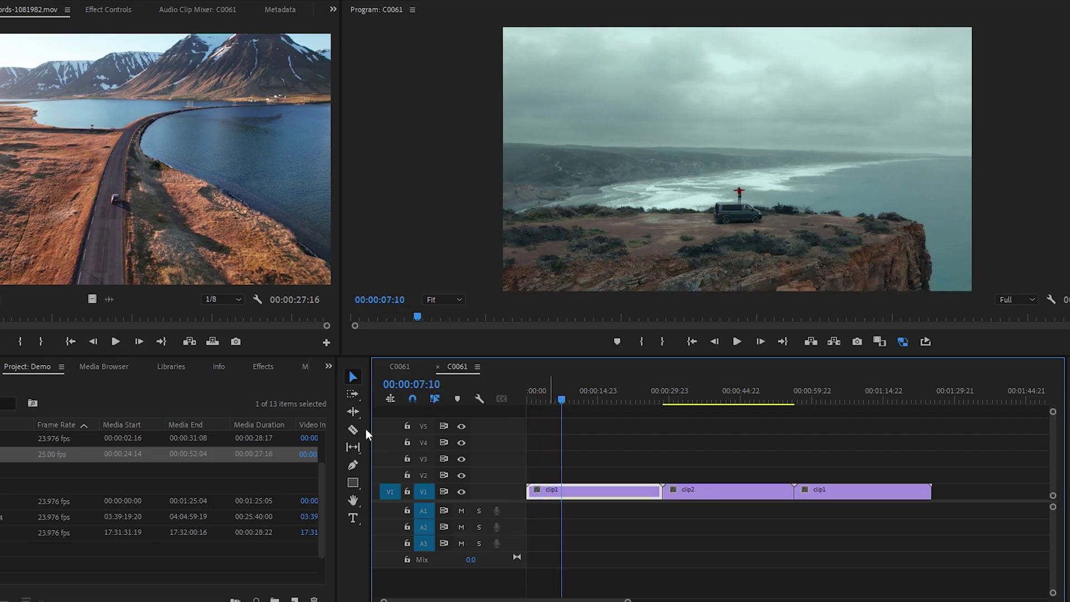
key("ctrl+k")
left_click(538, 490)
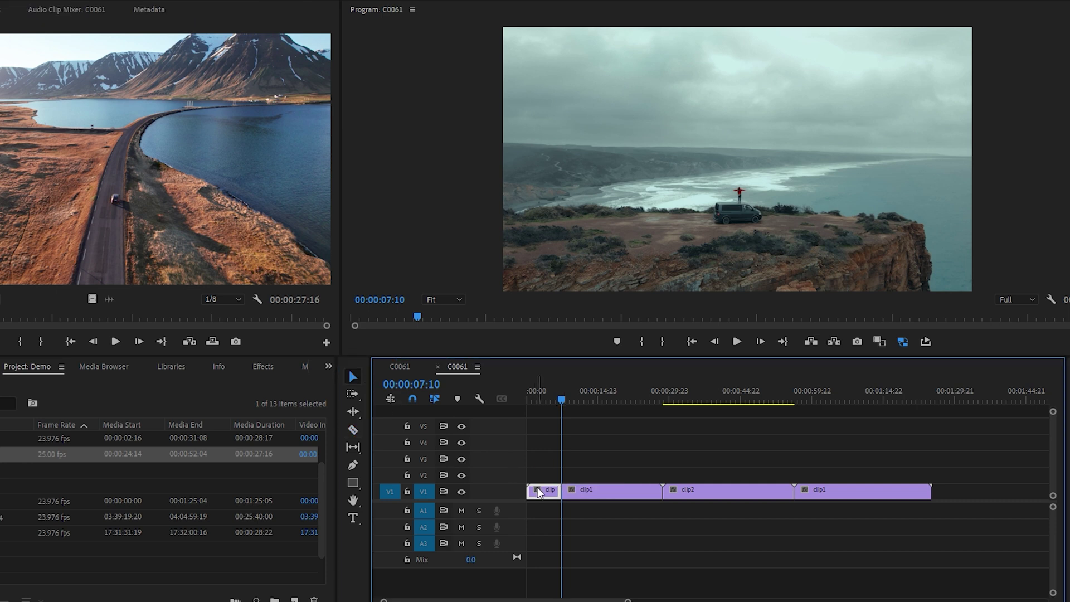
left_click_drag(582, 493, 547, 492)
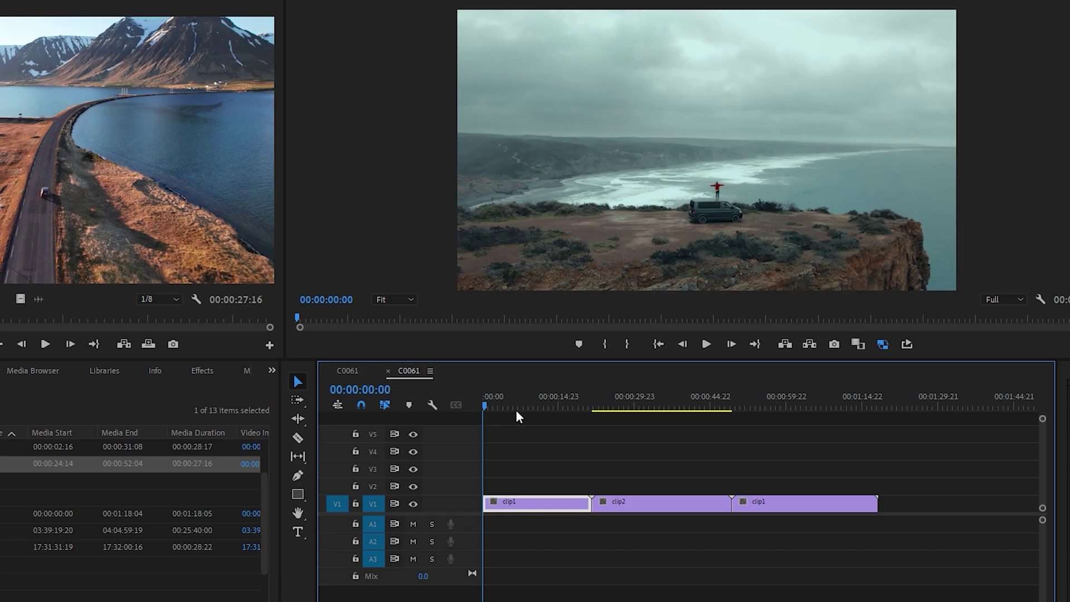
Ripple-trim the starts of clip2 and the final clip1 to the playhead, leaving no gaps
left_click_drag(488, 412, 618, 425)
key("space")
key("space")
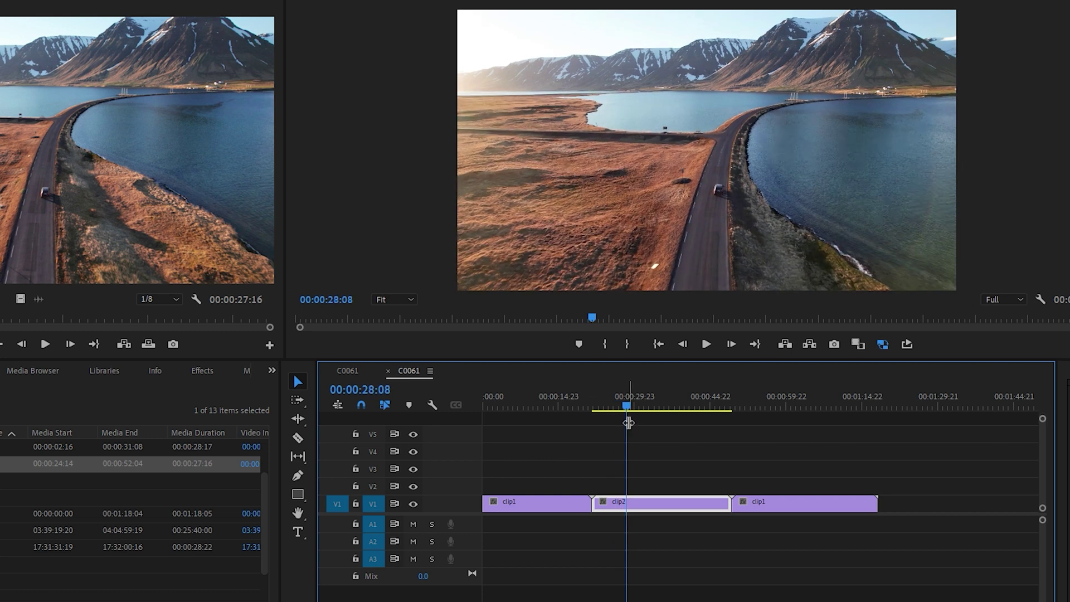
key("q")
left_click_drag(593, 407, 486, 411)
key("q")
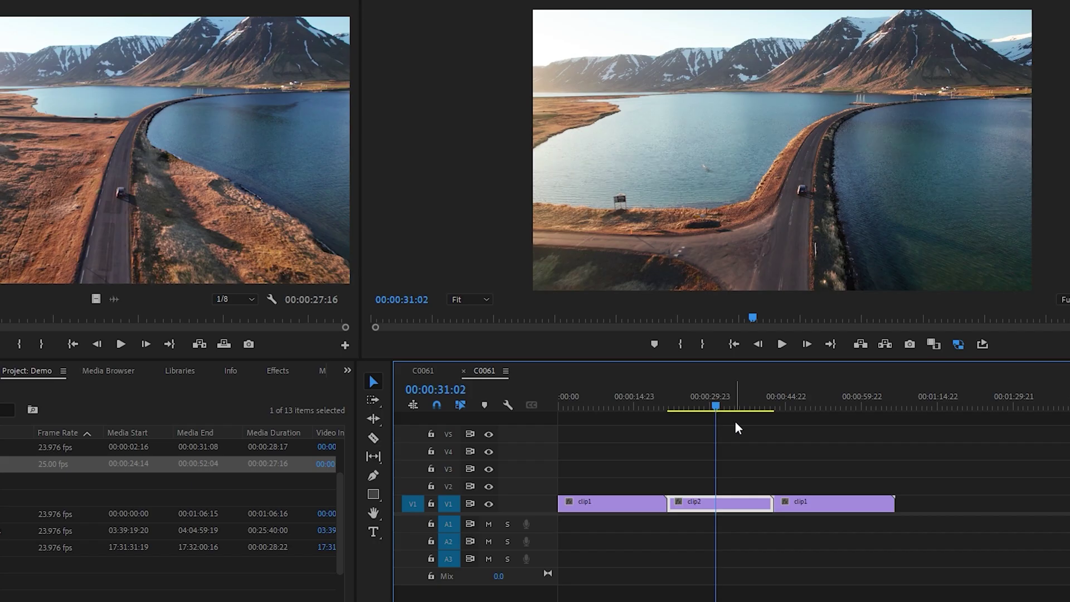
Add edits on clip2 and the following clip1, then ripple-trim the last clip1's end to the playhead
key("ctrl+k")
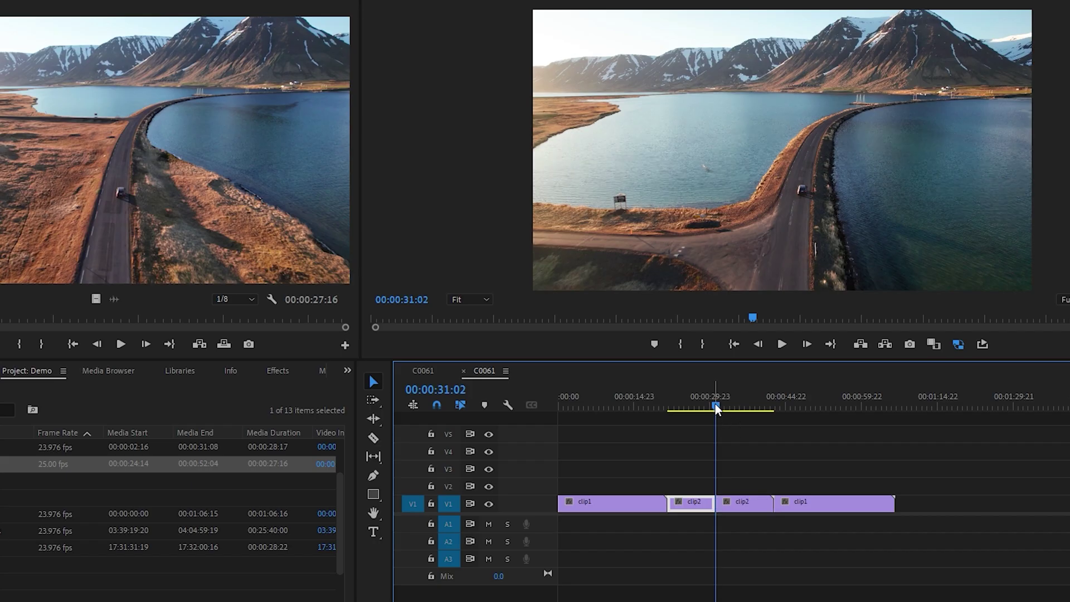
left_click_drag(718, 407, 824, 413)
key("ctrl+k")
key("ctrl+k")
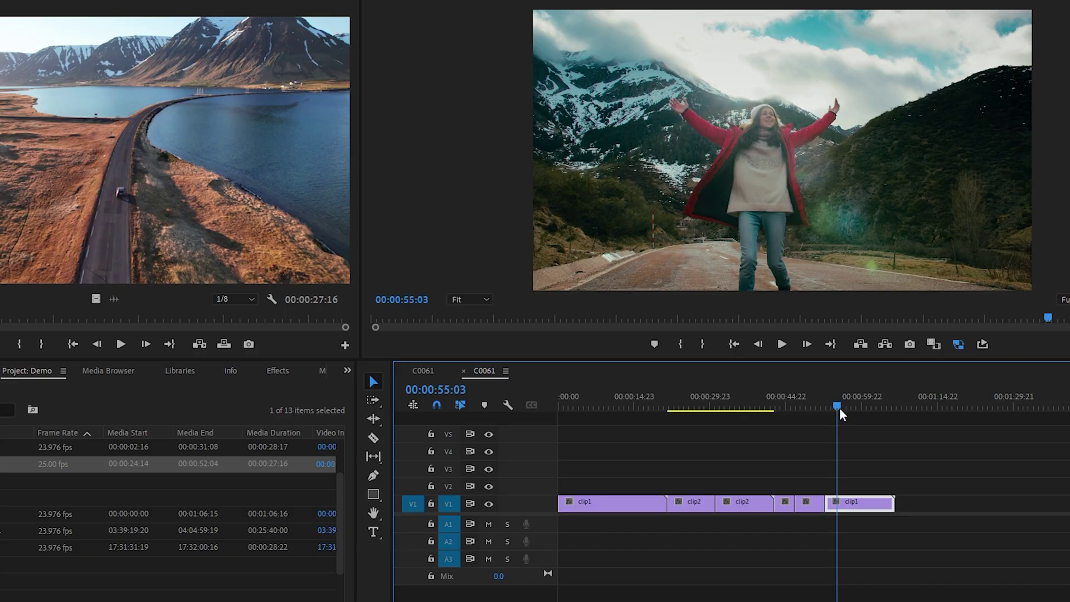
left_click_drag(836, 411, 628, 411)
key("w")
key("w")
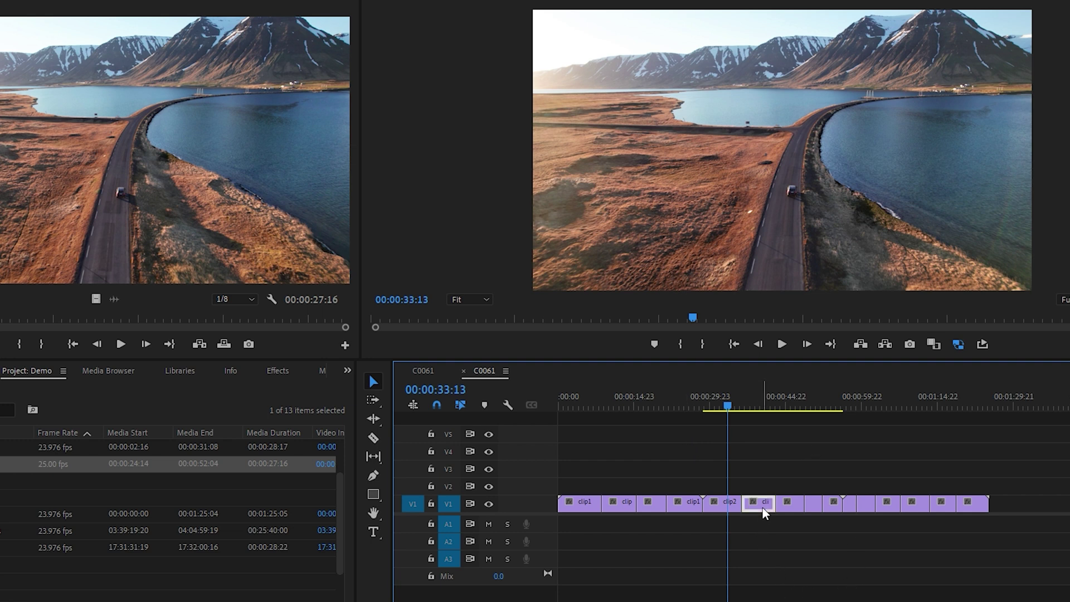
Ripple delete the 6:15 clip2, undo, lift it instead, and select all later clips with Track Select Forward
mouse_move(762, 507)
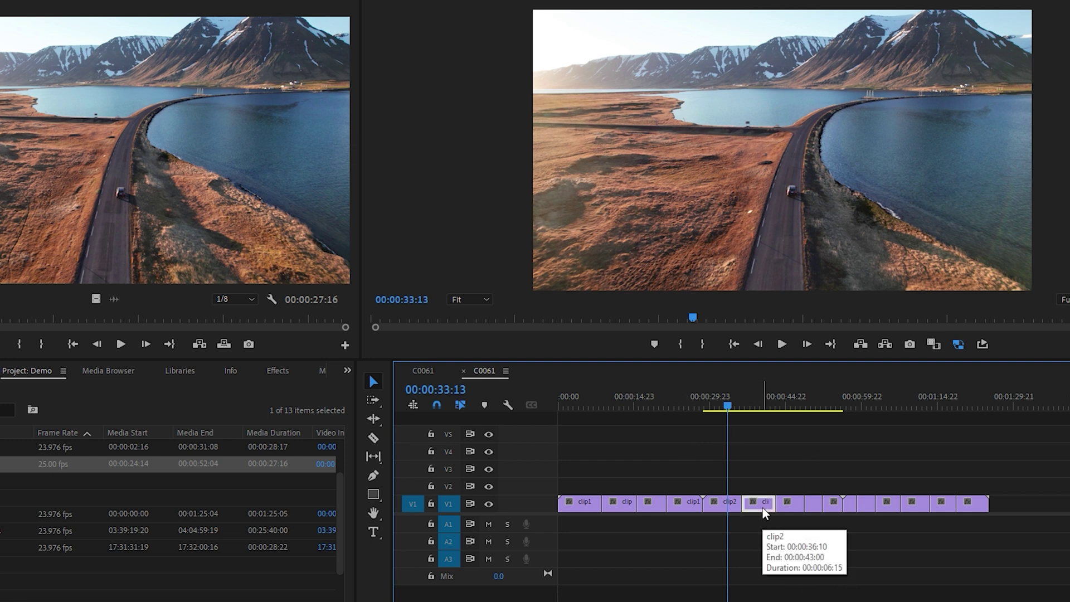
key("Down")
key("shift+Delete")
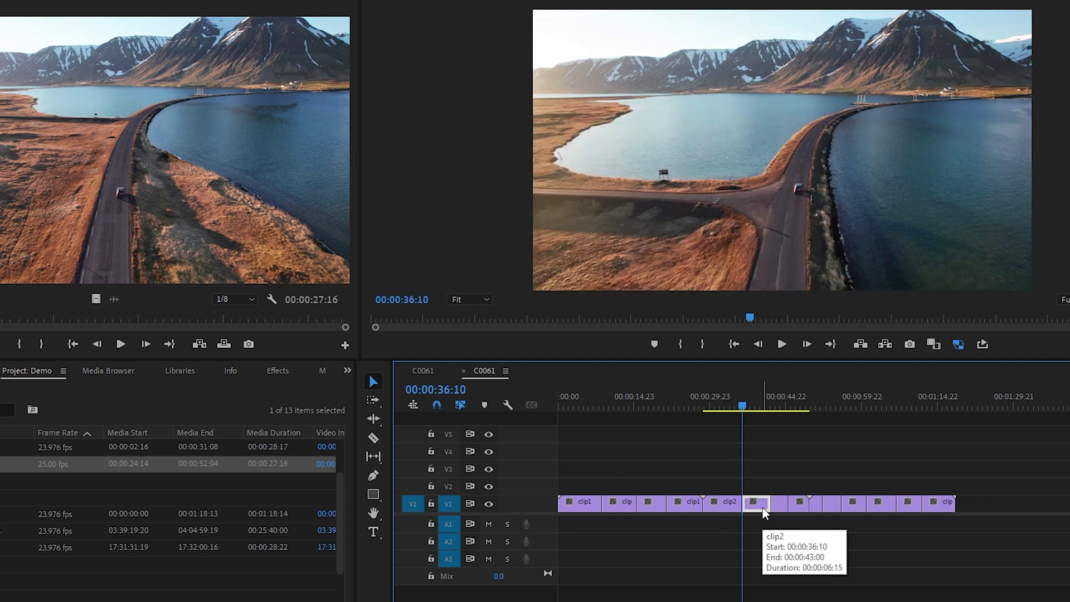
key("ctrl+z")
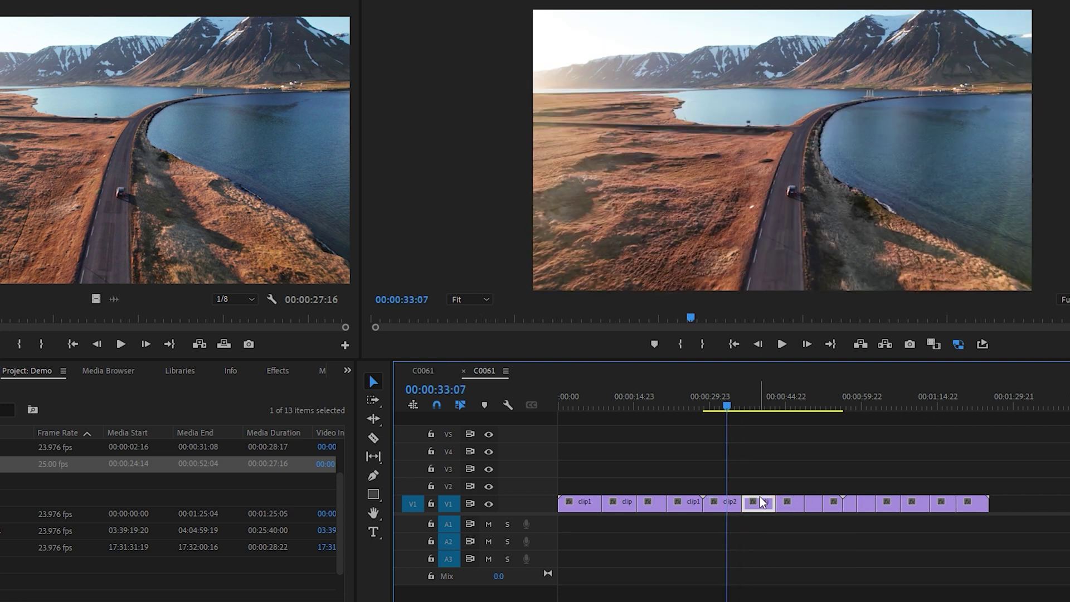
key("Delete")
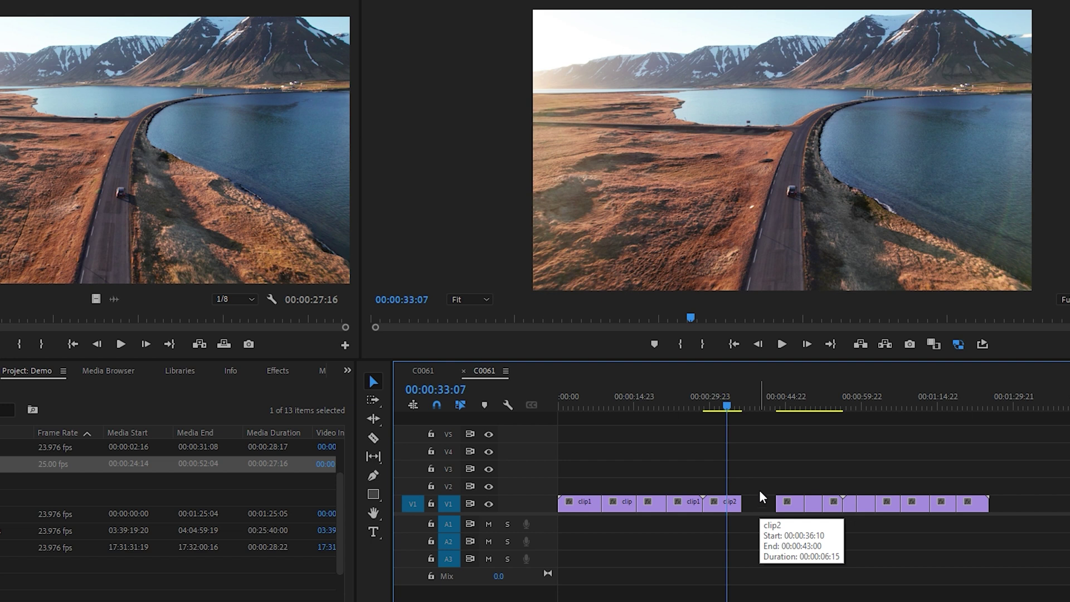
left_click(374, 401)
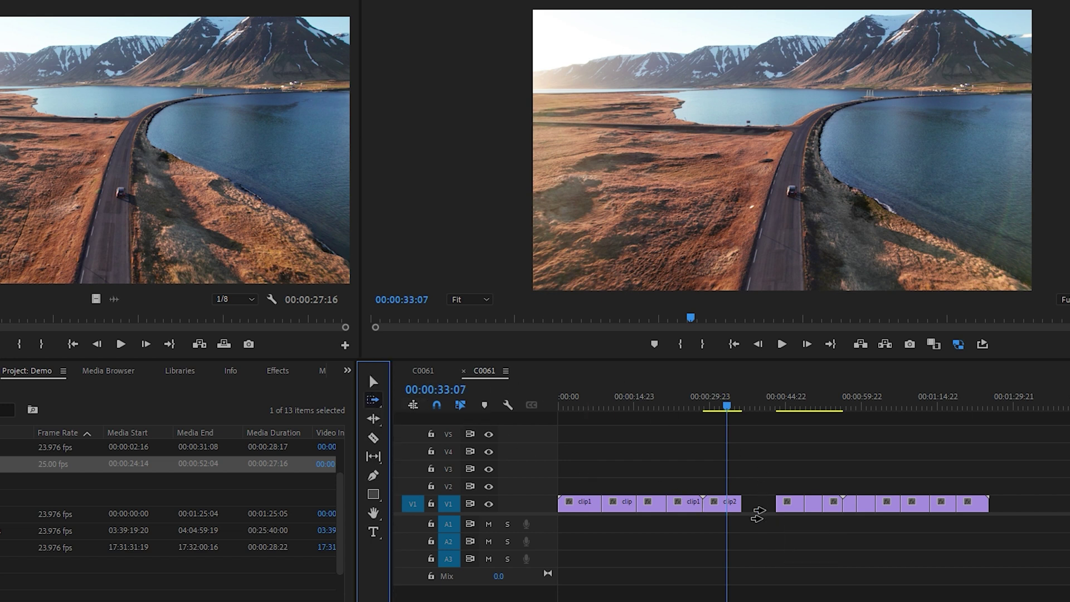
left_click(794, 505)
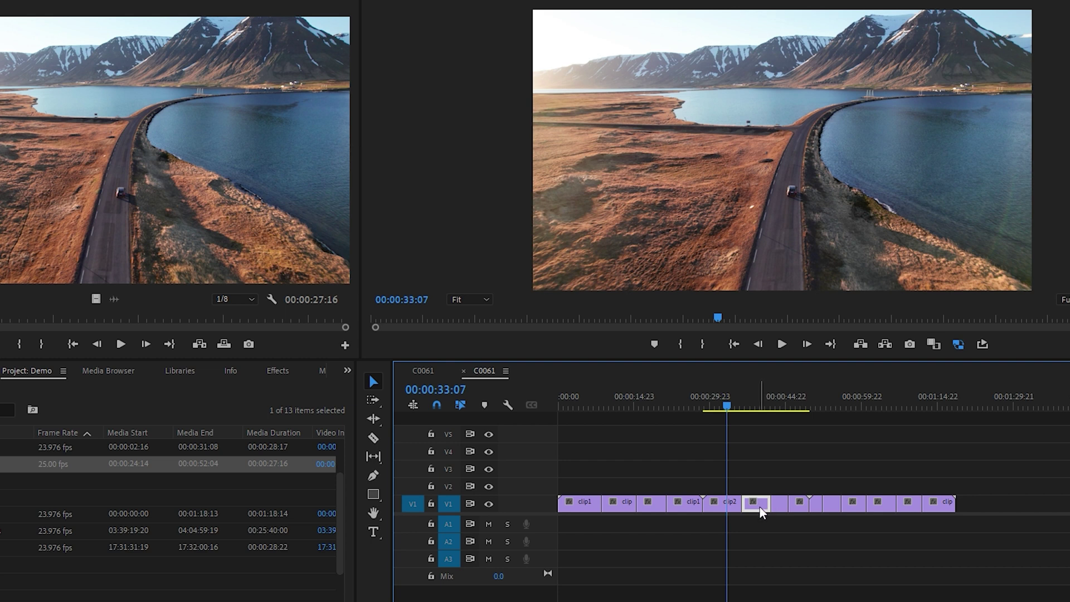
Move the last short clip from V1 up onto V3
left_click_drag(761, 508, 758, 493)
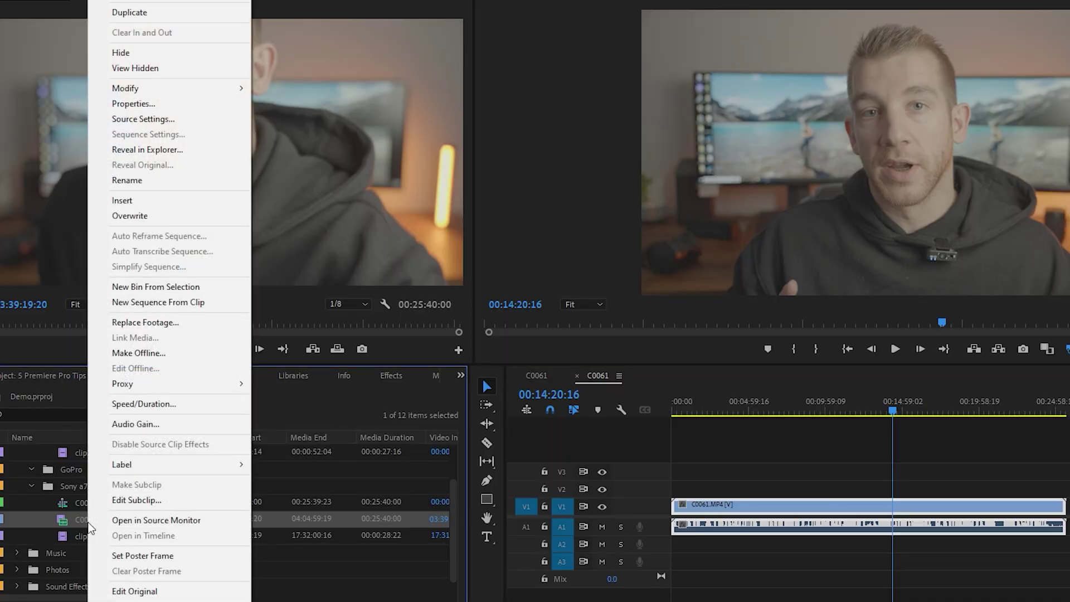
Bring up the Create Proxies dialog for the C0061.MP4 clip
left_click(740, 505)
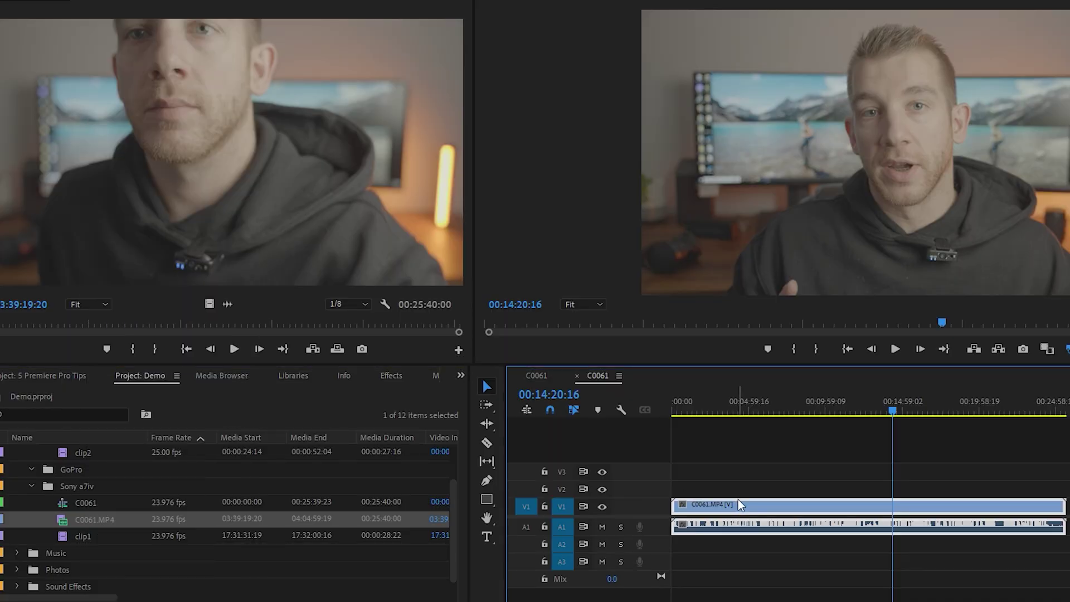
right_click(111, 523)
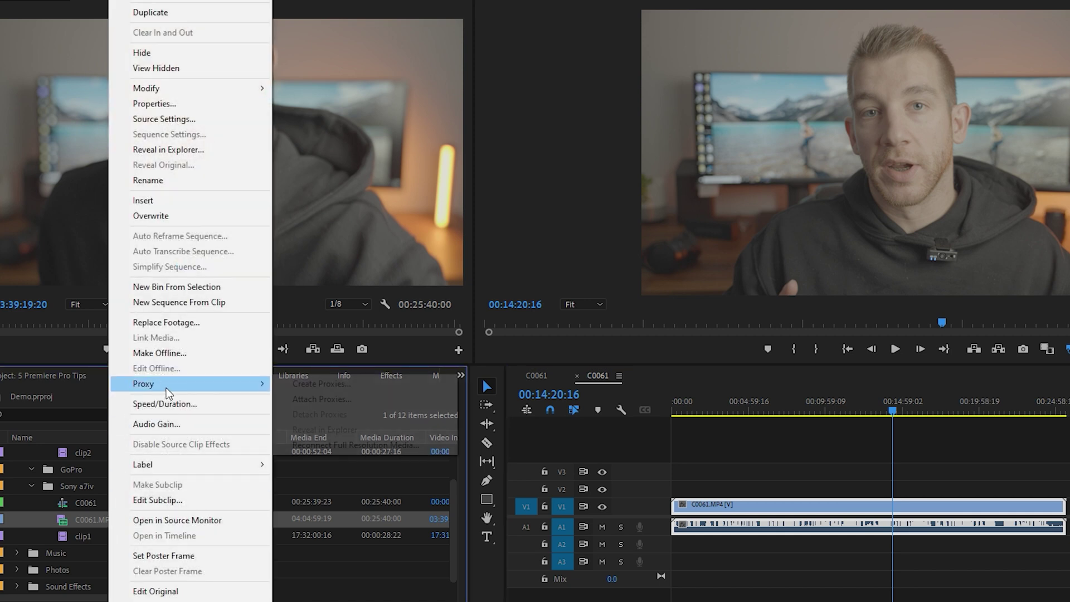
mouse_move(167, 390)
left_click(287, 384)
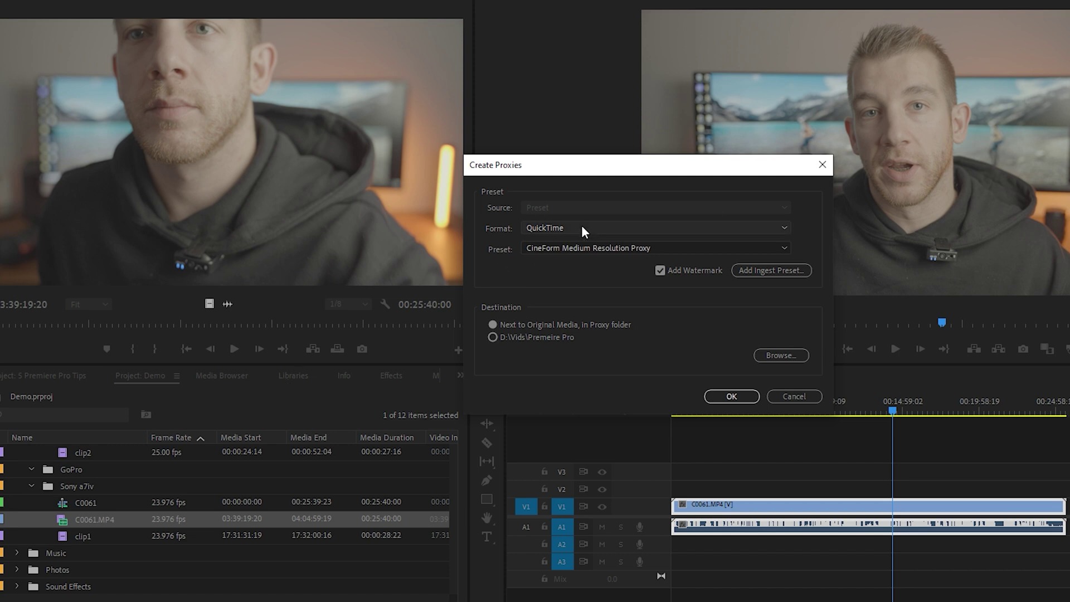
Set QuickTime format and CineForm Medium Resolution Proxy preset without a watermark, and start proxy creation
left_click(580, 225)
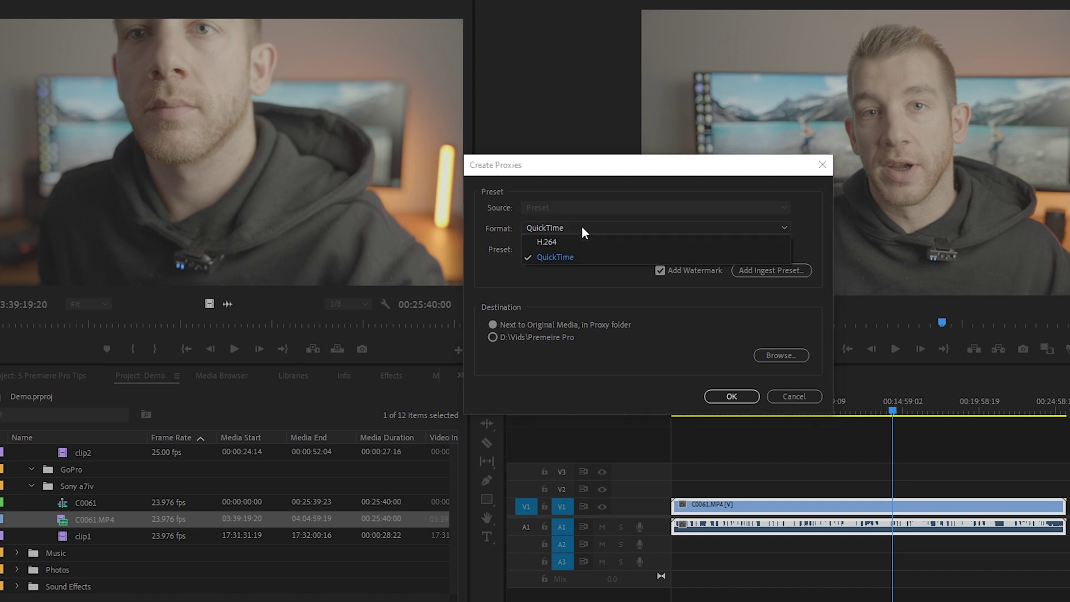
left_click(573, 257)
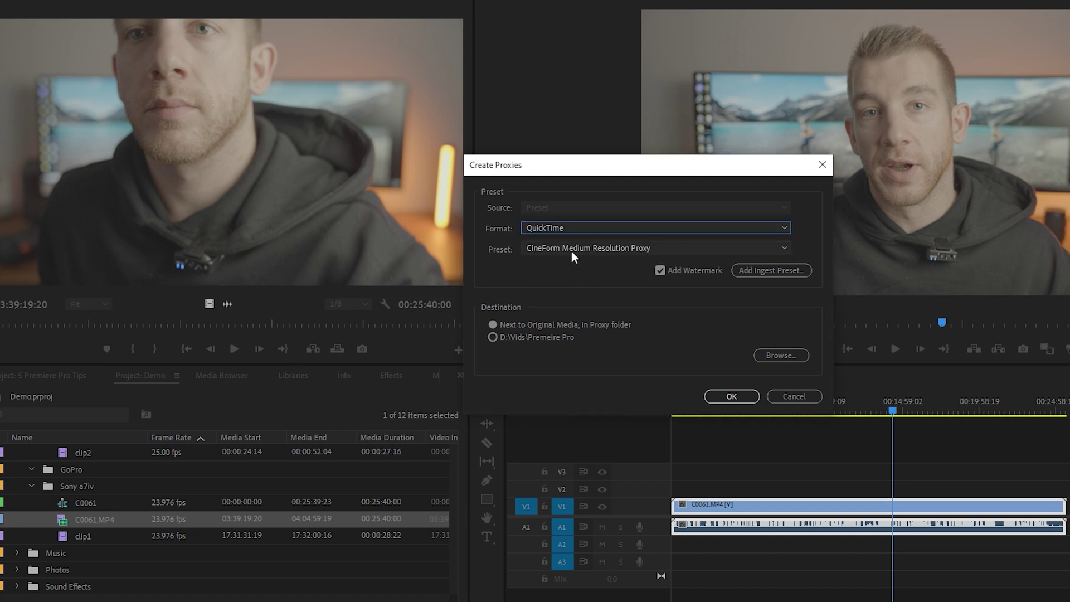
left_click(570, 250)
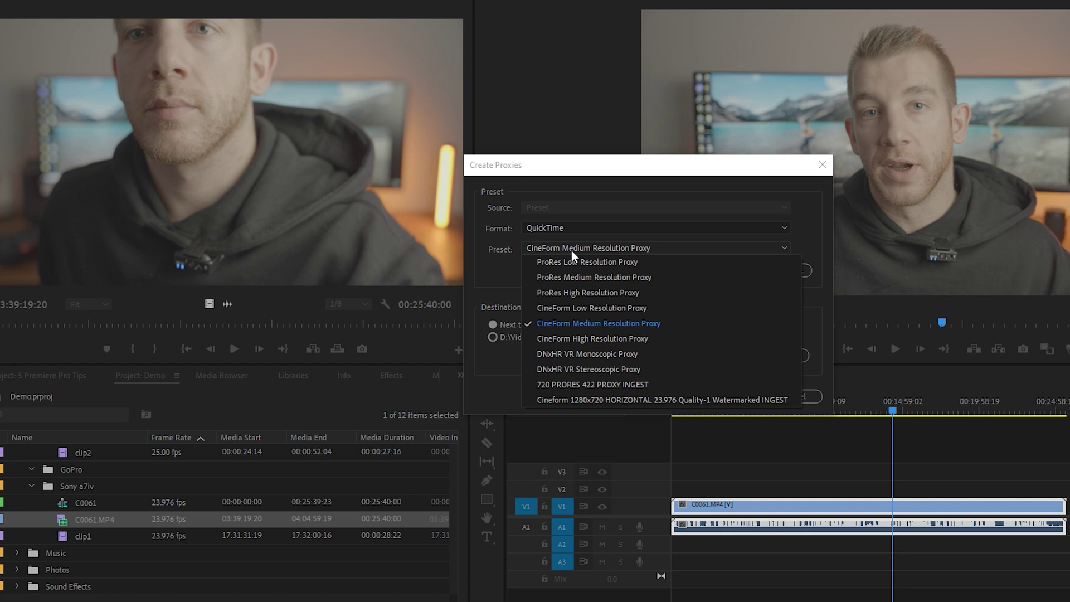
left_click(576, 319)
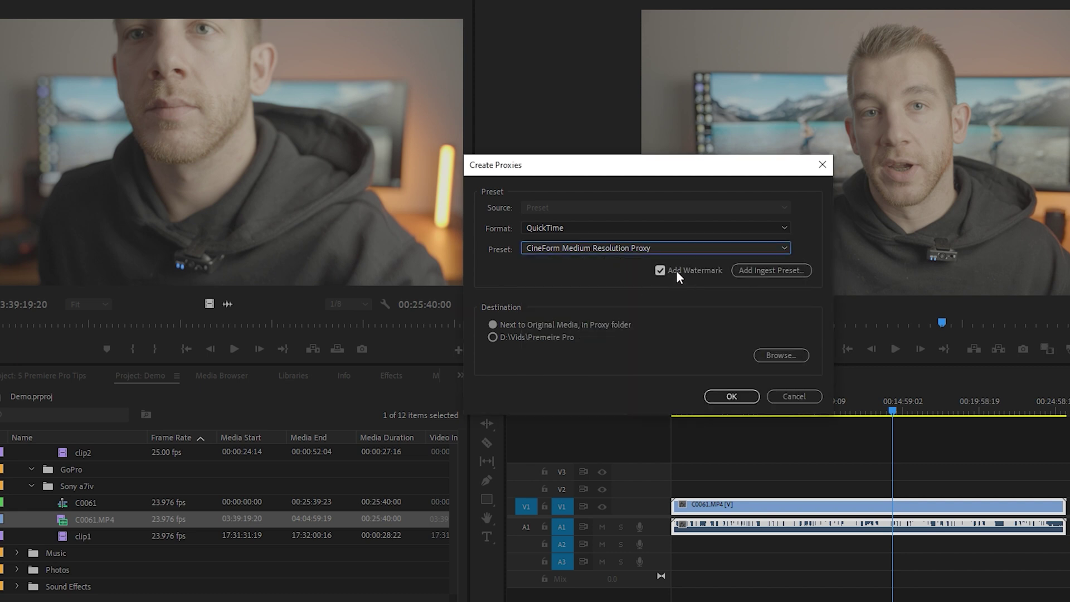
left_click(660, 271)
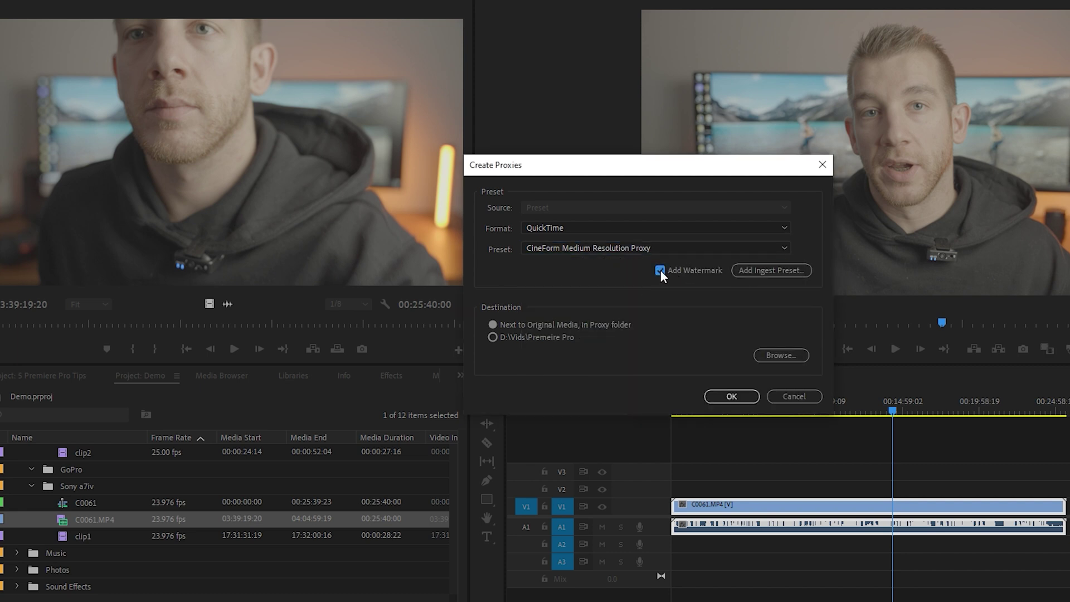
left_click(751, 399)
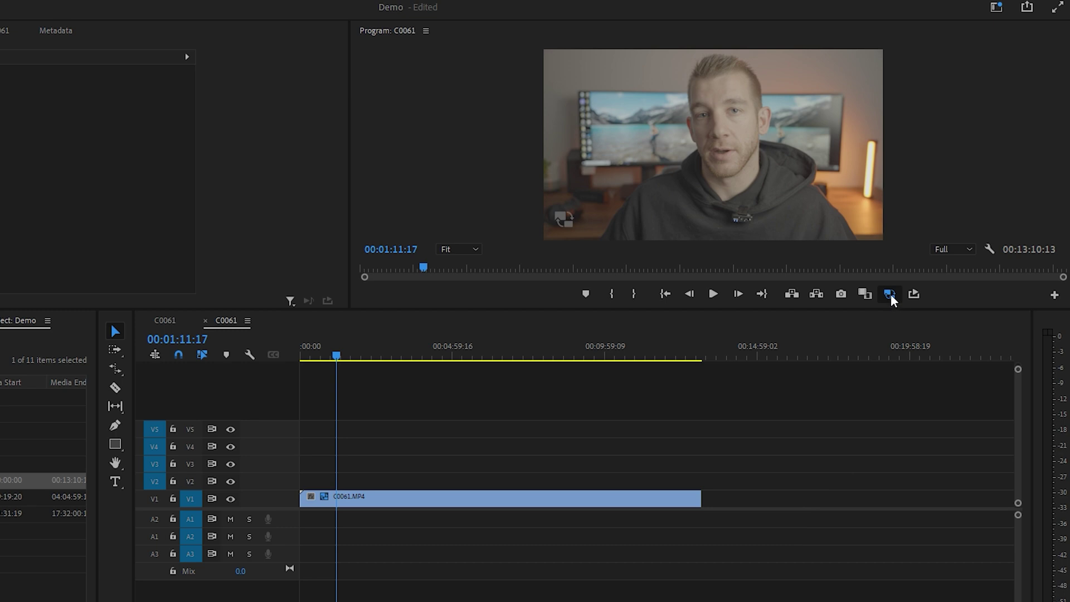
Toggle proxies off and on to compare, then add the Toggle Proxies button to the Program monitor
left_click(891, 296)
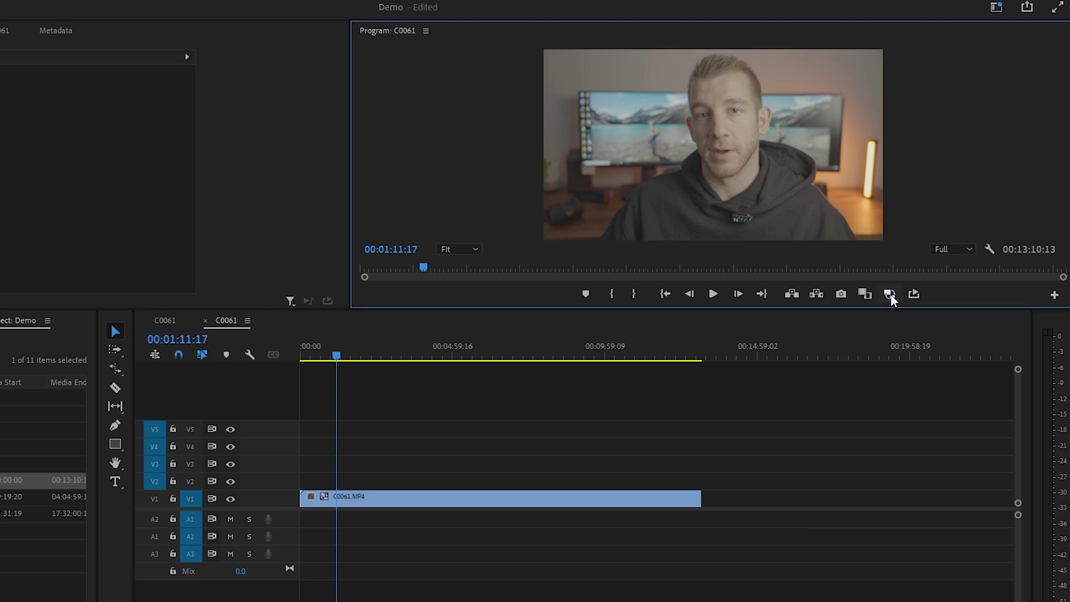
left_click(890, 295)
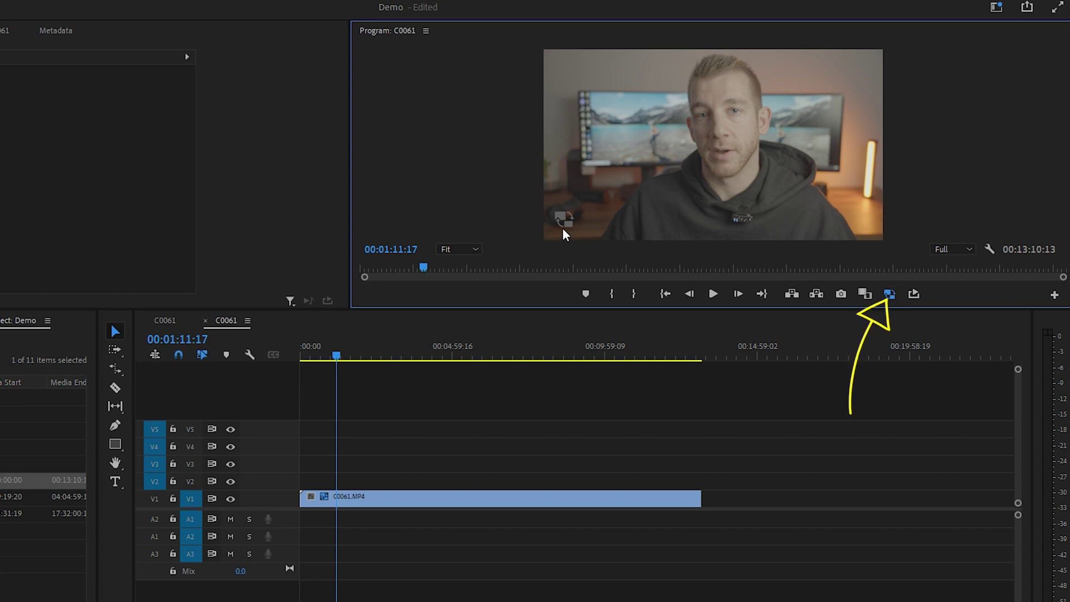
left_click(890, 294)
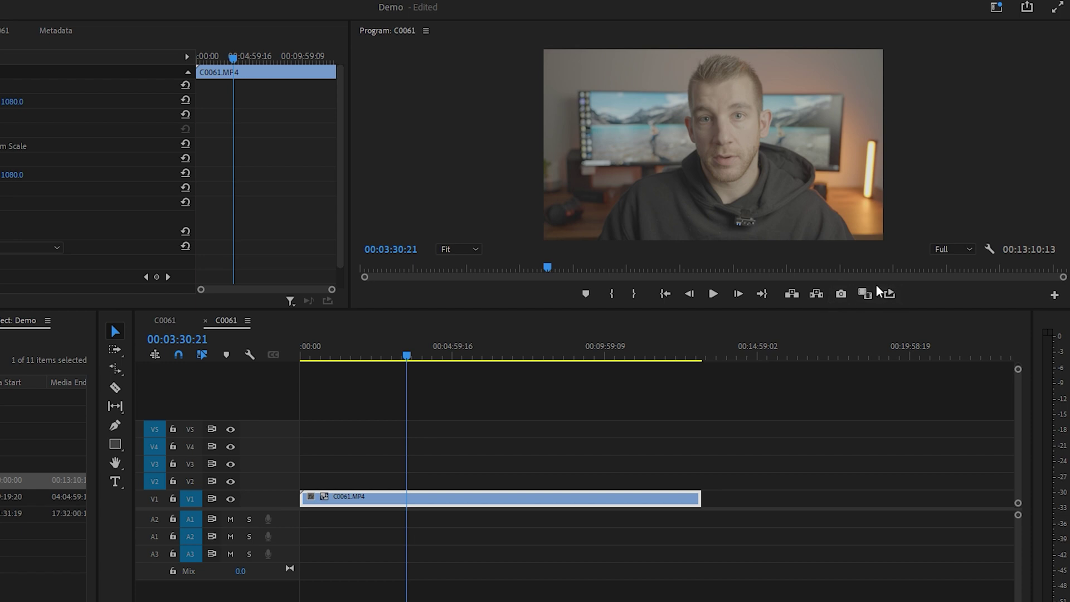
left_click(1054, 295)
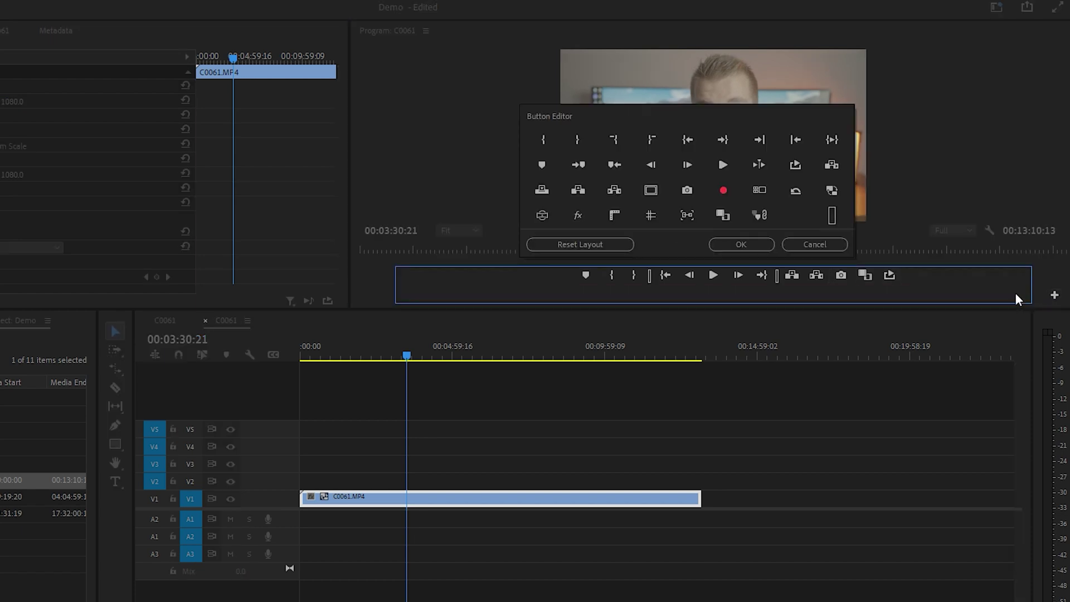
left_click_drag(832, 190, 909, 279)
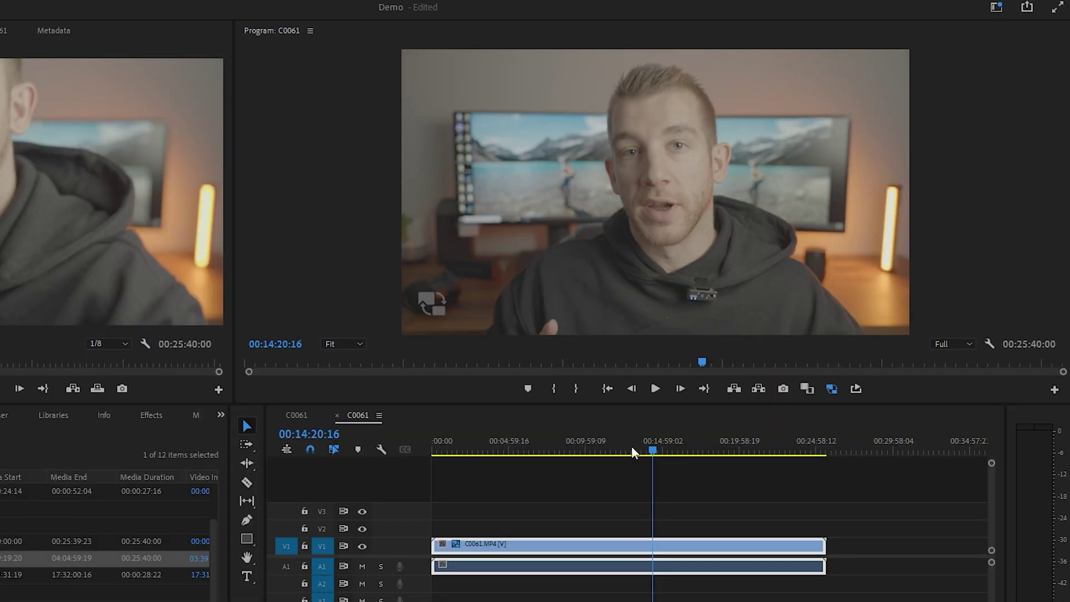
Move the playhead back to about 07:41, play the C0061 sequence, then stop
left_click_drag(654, 454, 550, 448)
left_click(655, 388)
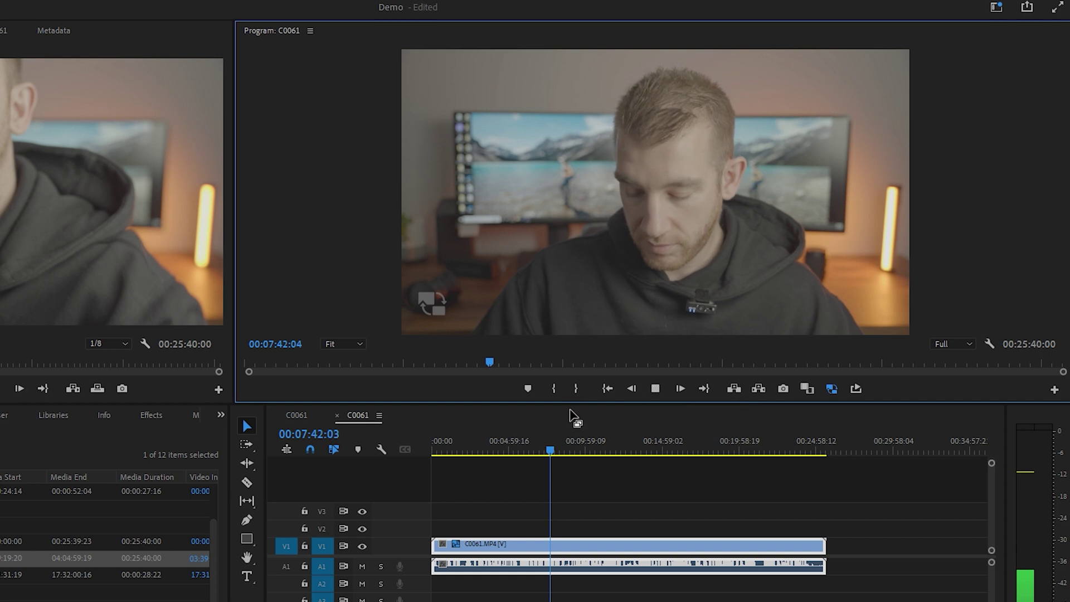
left_click(655, 388)
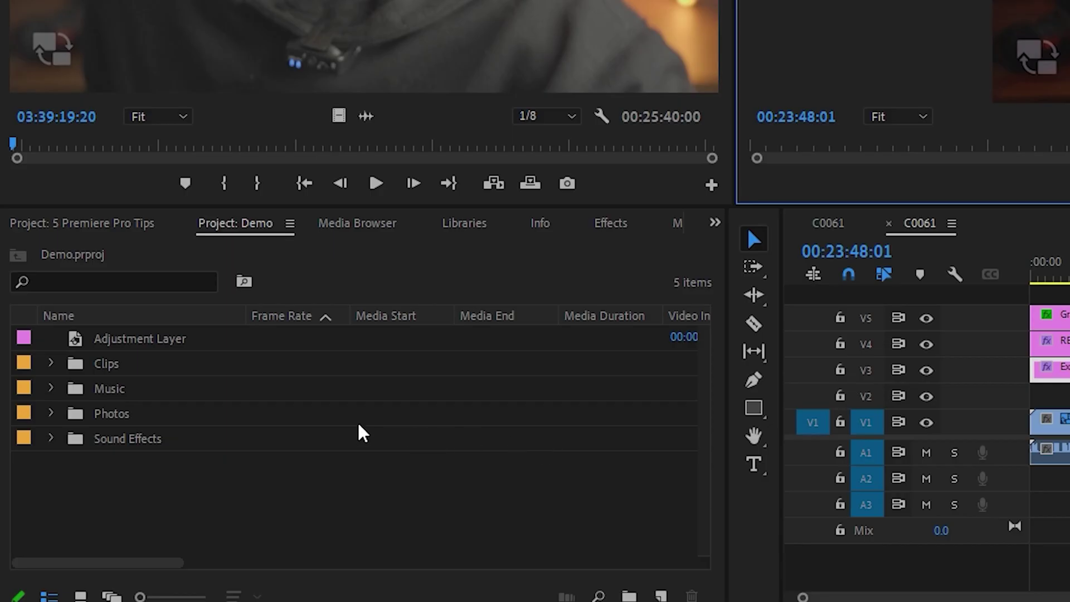
left_click(51, 363)
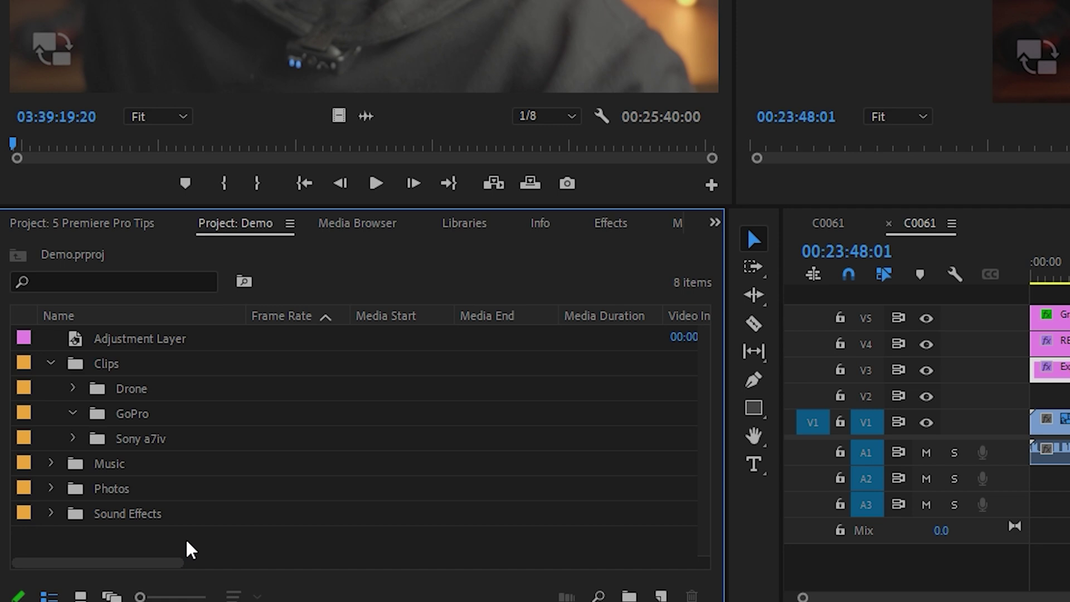
left_click(50, 364)
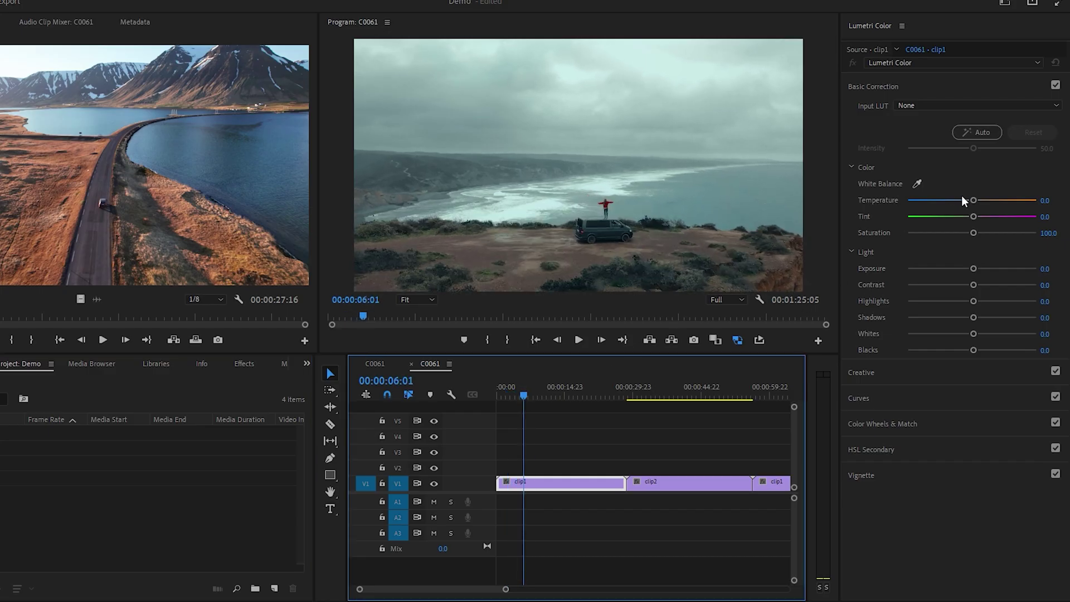
Warm clip1's Lumetri temperature and place a new 3840×2160 adjustment layer on V2
left_click_drag(974, 202, 980, 200)
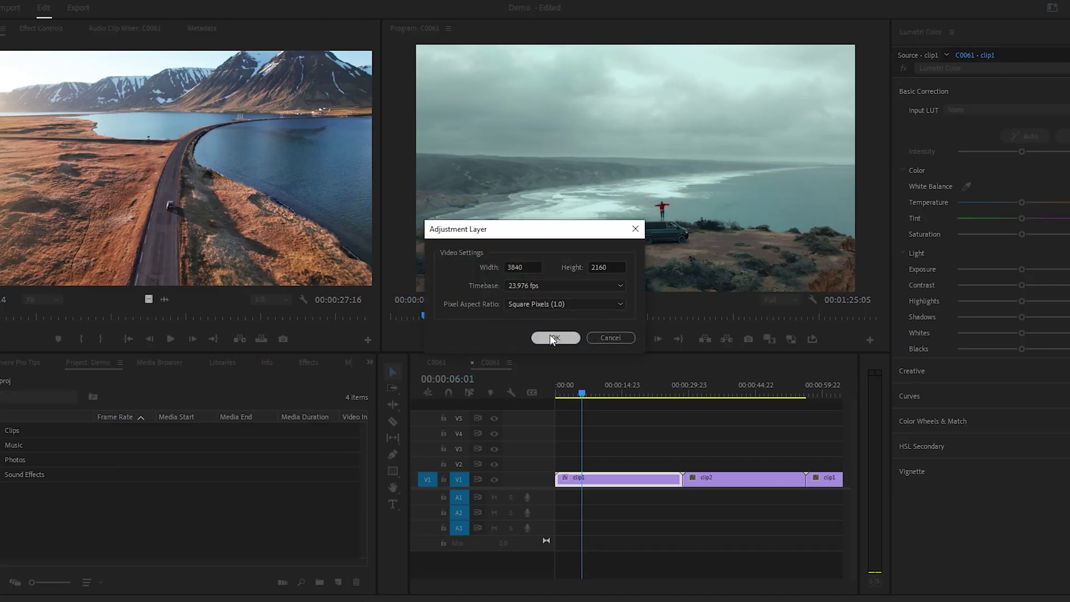
left_click(555, 336)
left_click_drag(93, 433, 681, 470)
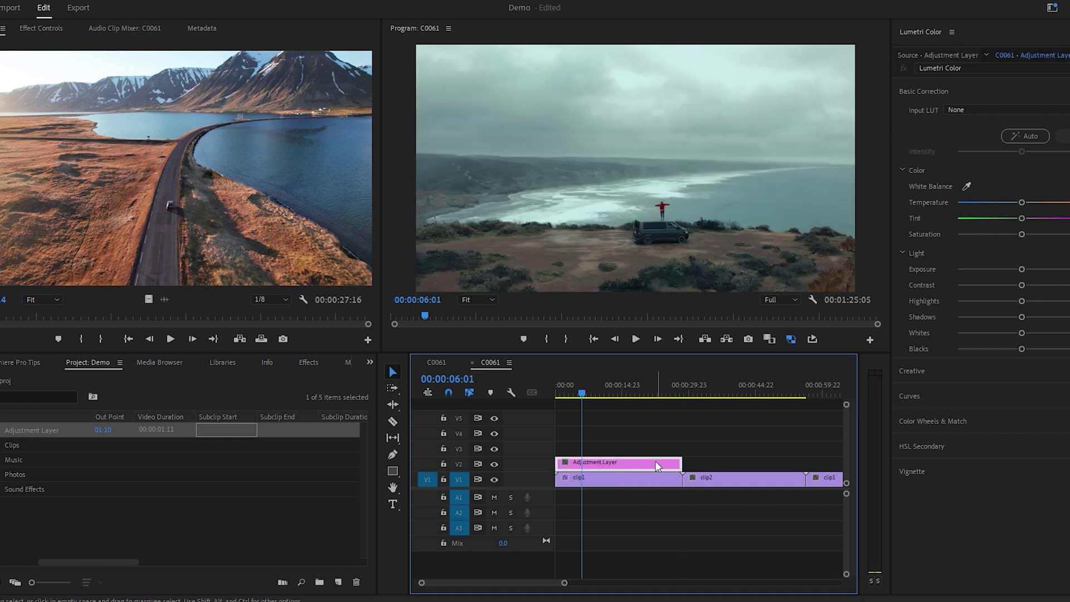
Stretch the adjustment layer's end across the drone clips, about 13 seconds further
left_click_drag(1021, 203, 1037, 204)
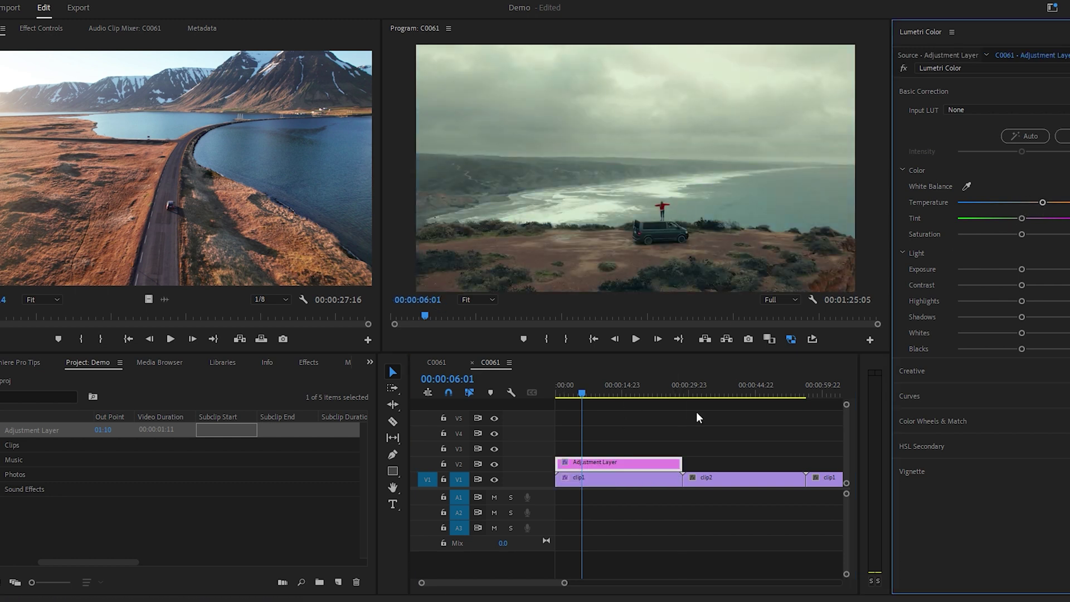
scroll(664, 469, "right", 1)
left_click_drag(662, 463, 813, 461)
left_click_drag(573, 395, 720, 395)
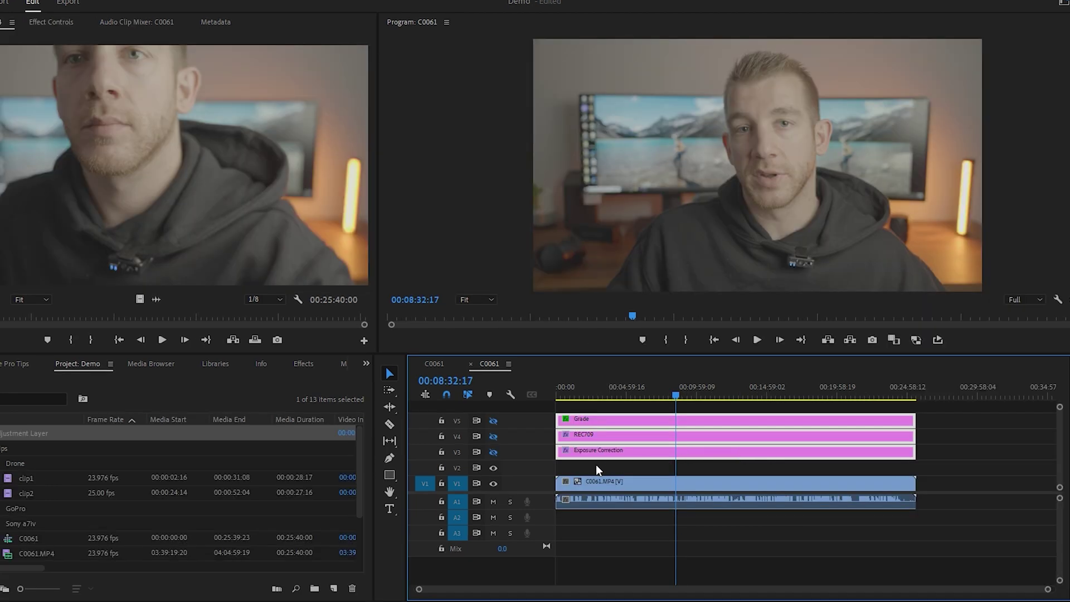
Deselect the clips, enable track output on V3, V4 and V5, then collapse Audio 1
left_click(572, 467)
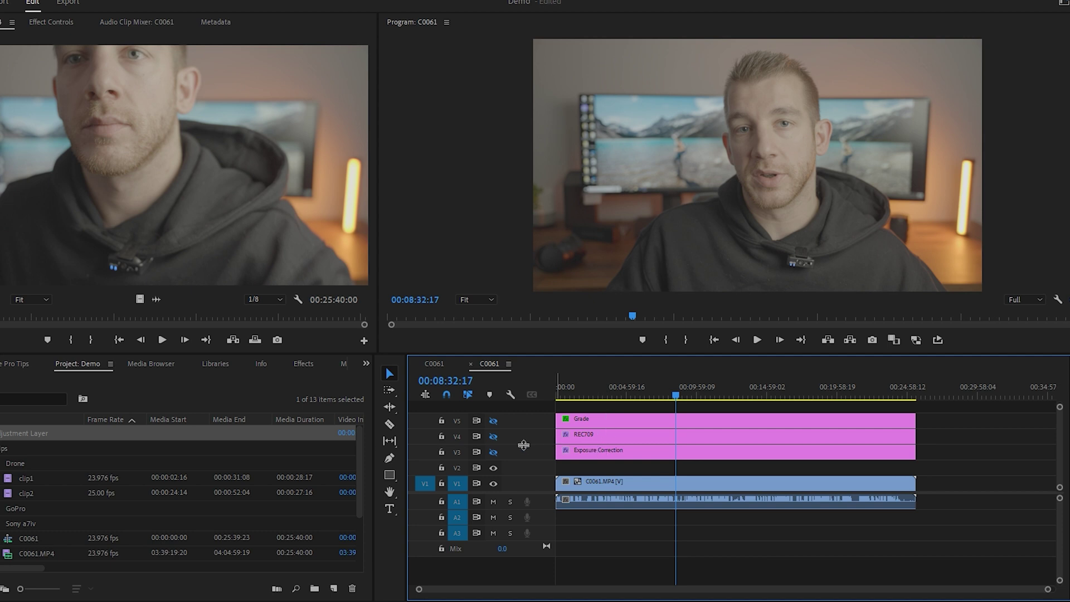
left_click(493, 453)
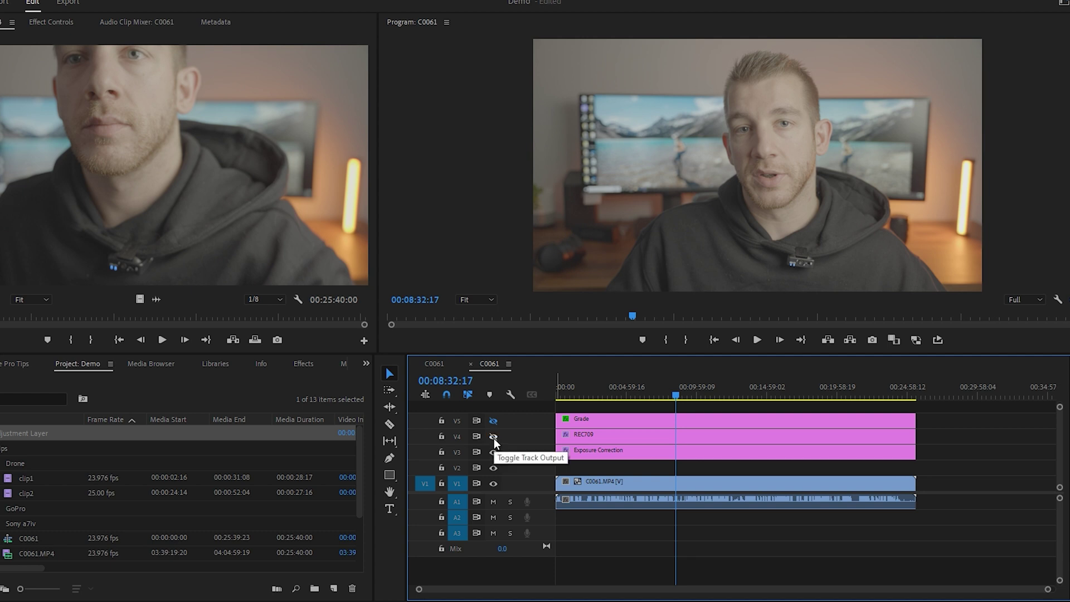
left_click(493, 437)
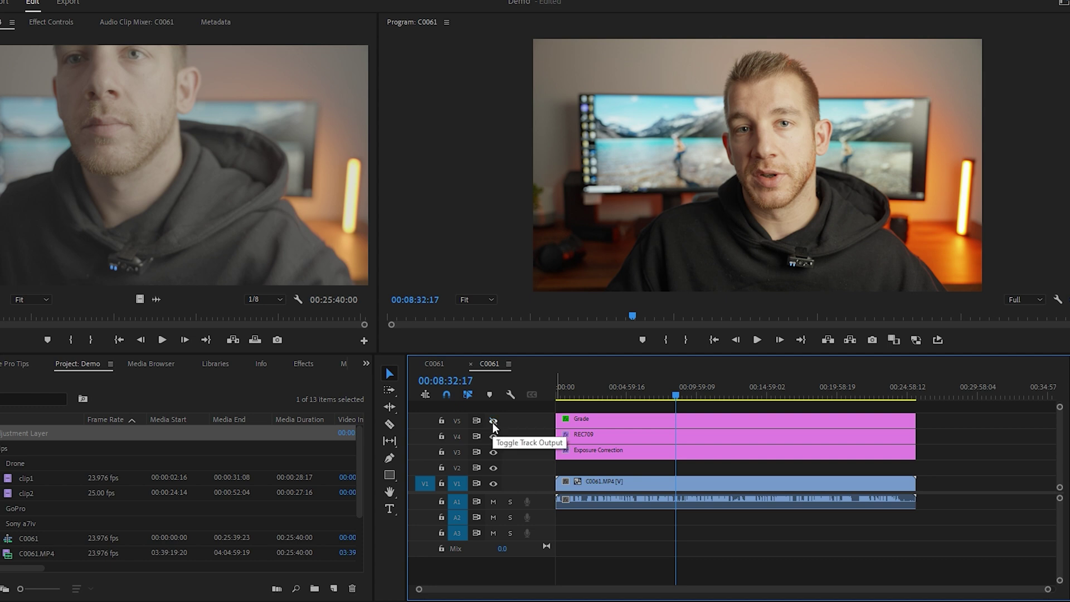
left_click(493, 421)
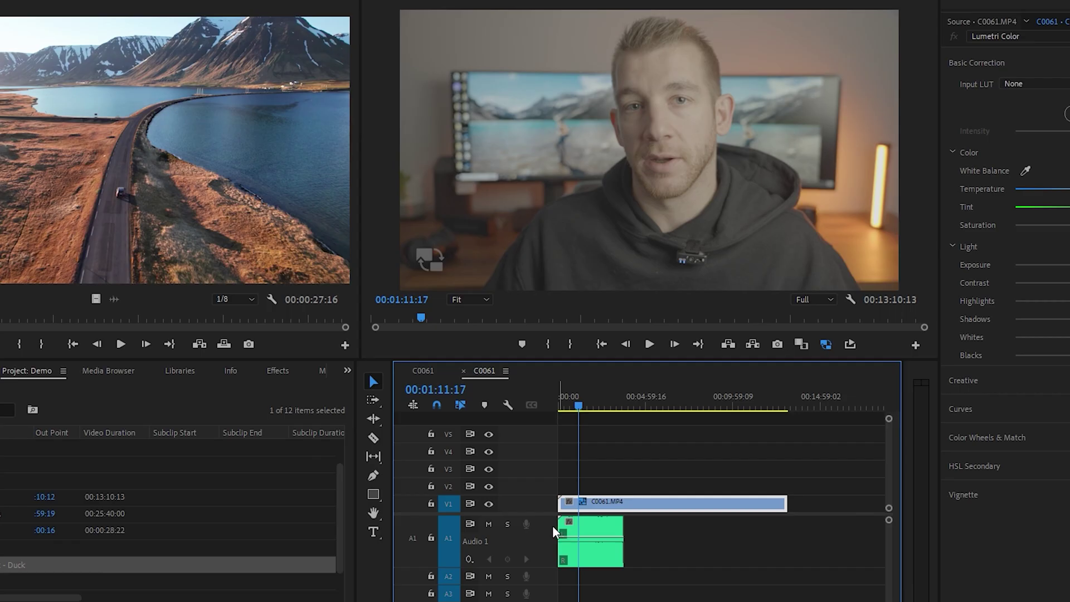
double_click(555, 532)
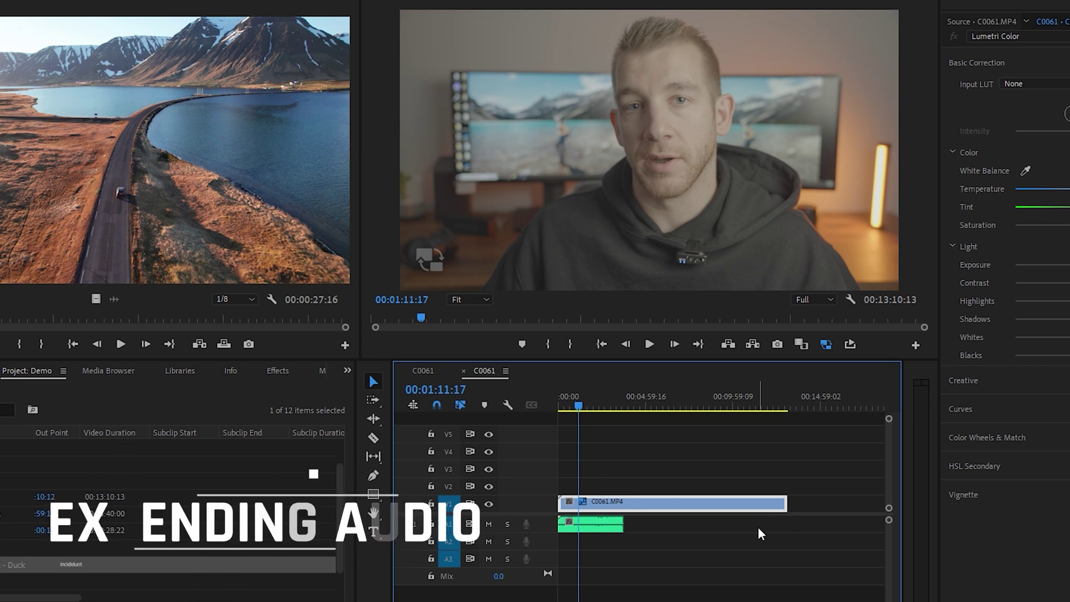
Remix 'ES_Ray of Light - Duckmaw.mp3' on A1 to about 14:33, matching C0061.MP4's length
left_click(373, 418)
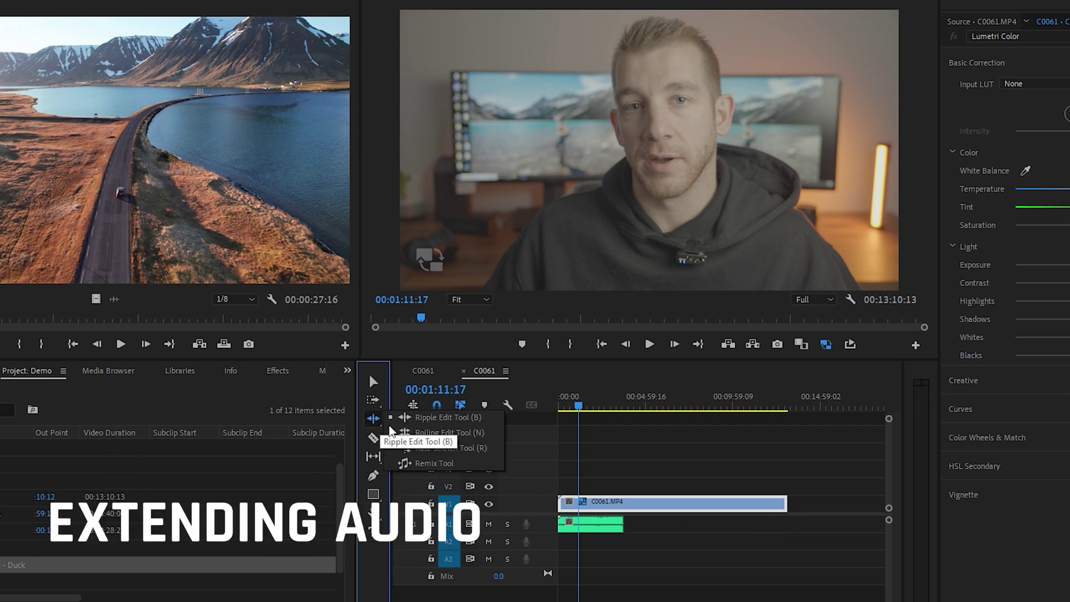
left_click(433, 463)
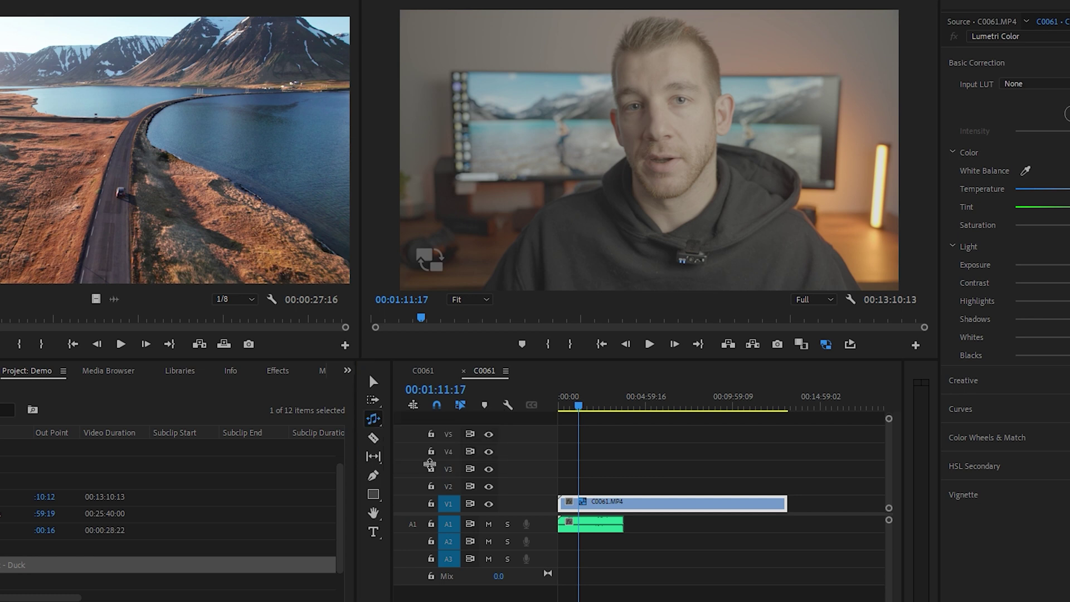
left_click_drag(622, 526, 811, 529)
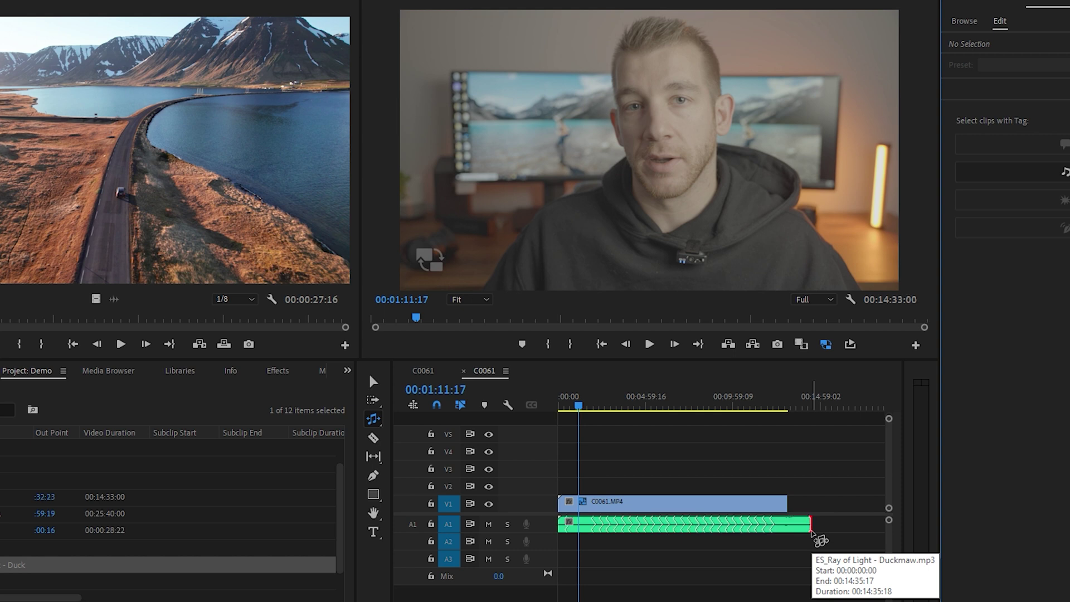
left_click(381, 388)
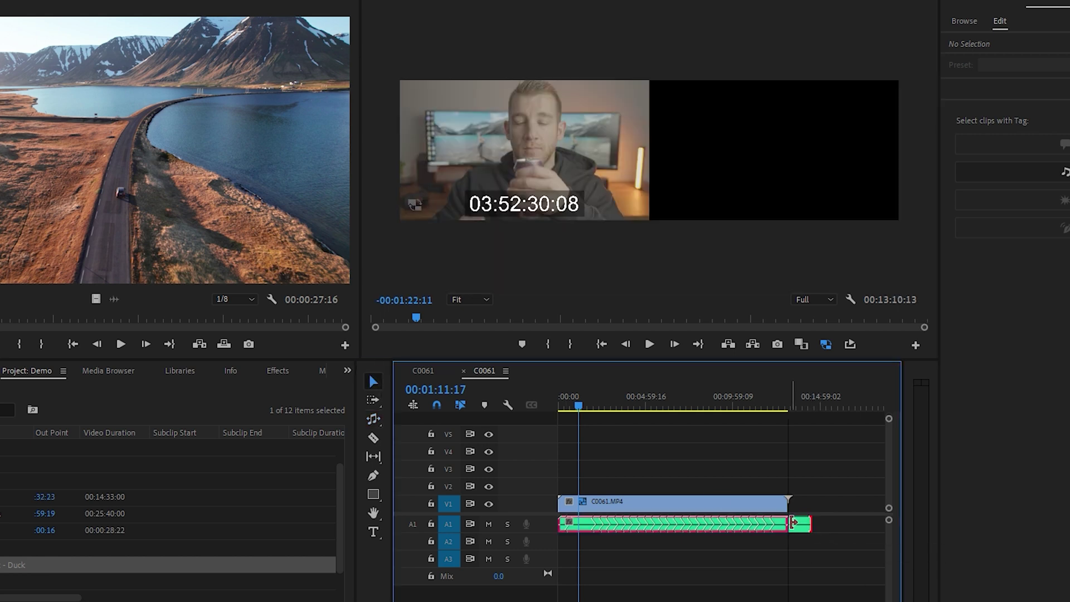